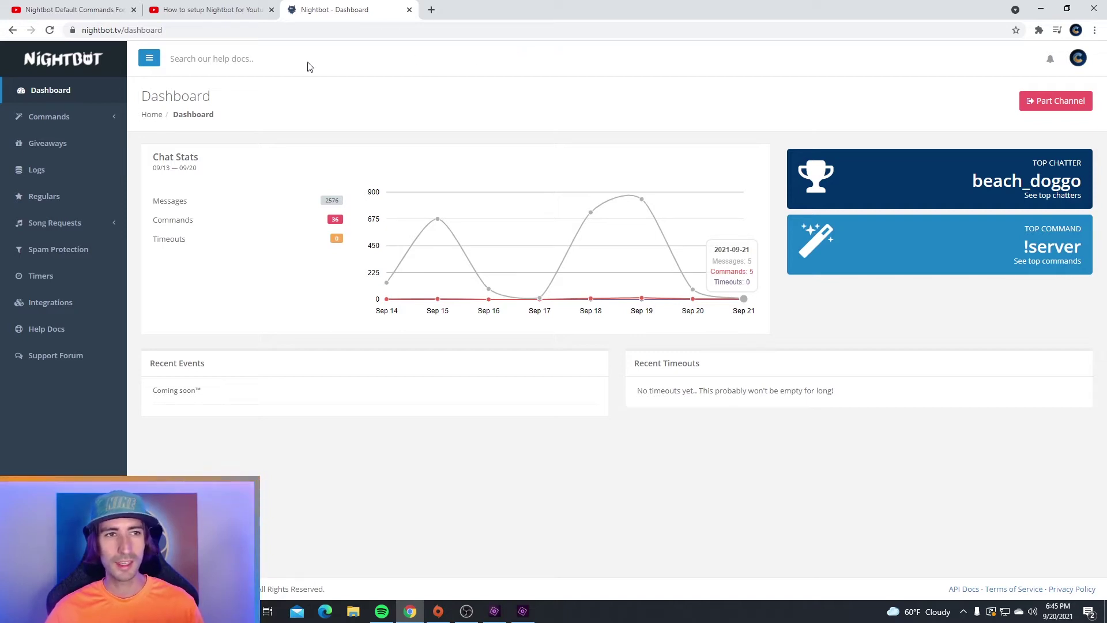
Show Nightbot's Default commands page and scroll through the enabled command list
left_click(60, 118)
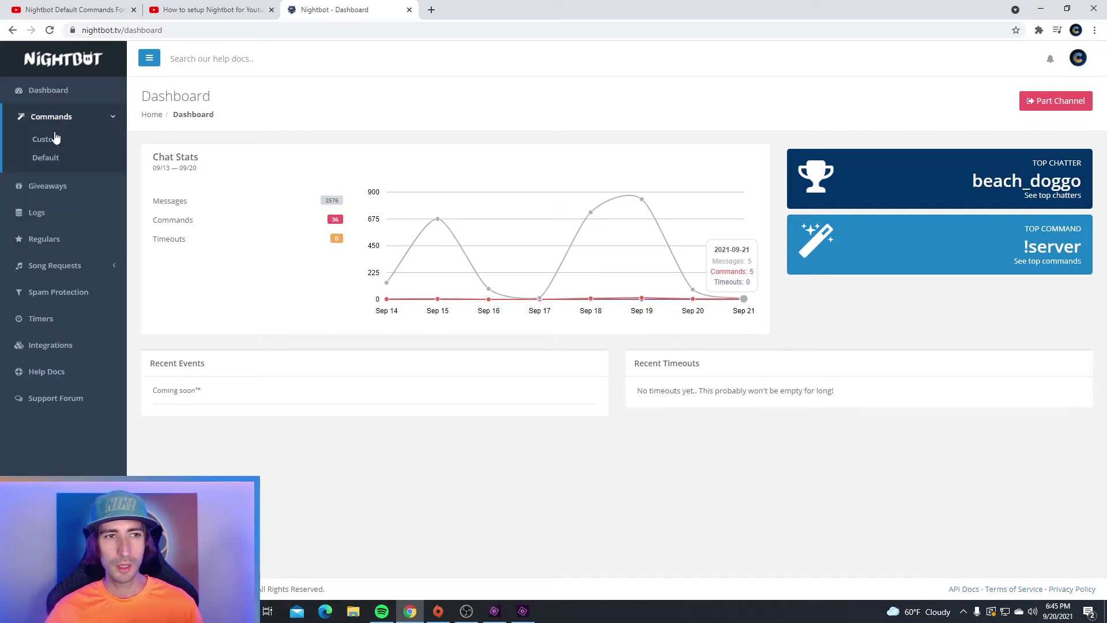
left_click(50, 161)
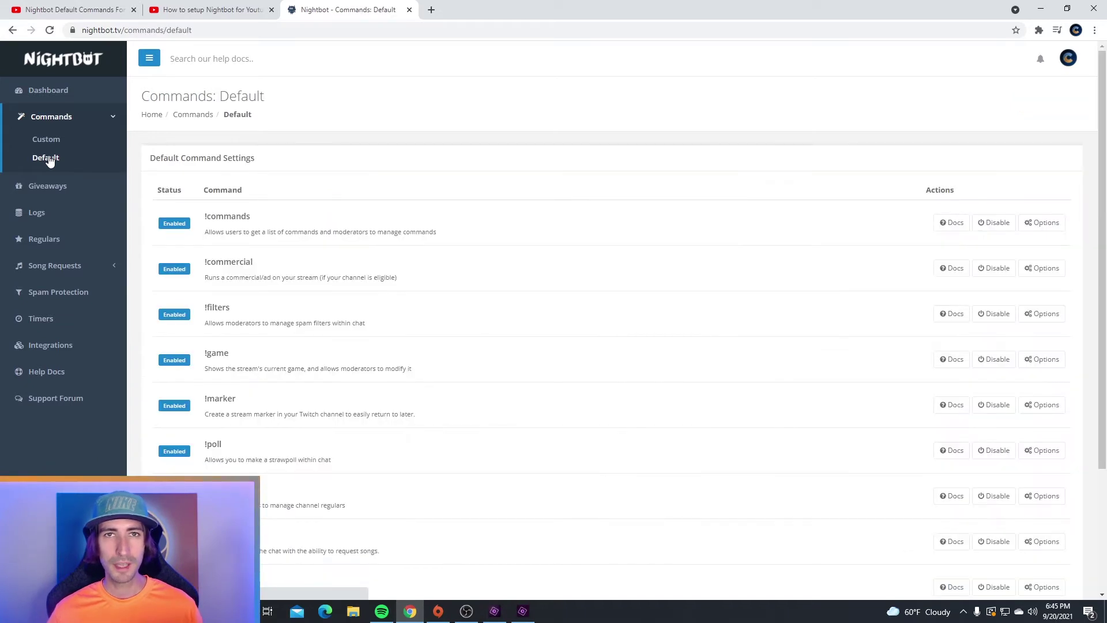
scroll(818, 181, "down", 2)
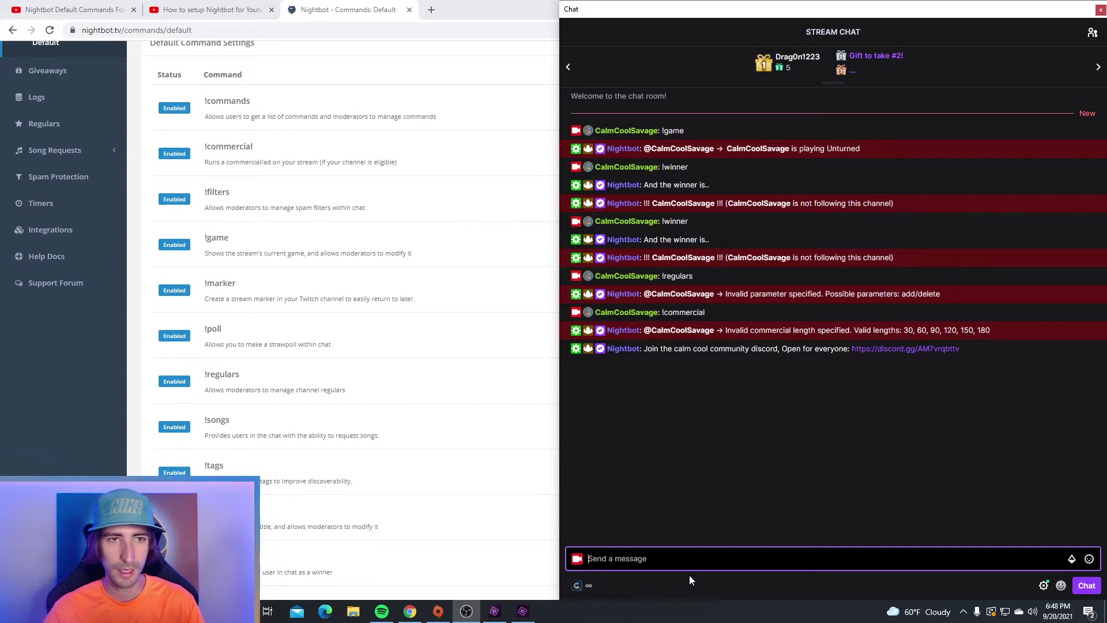
Send !commands in Twitch chat and highlight the commands link in Nightbot's reply
type("!")
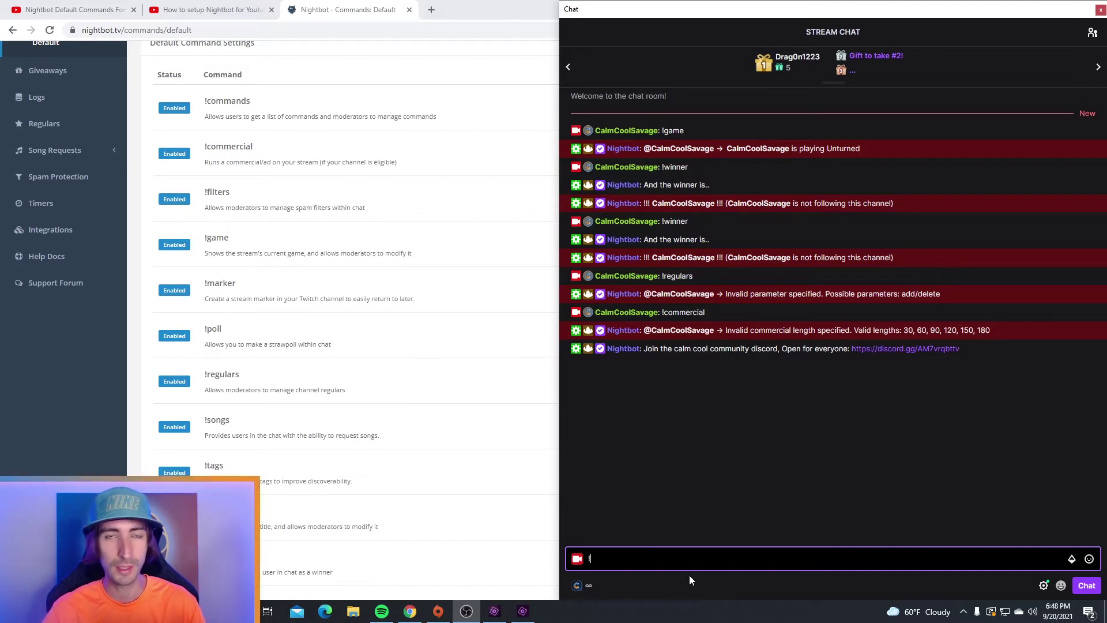
type("commands")
key("Return")
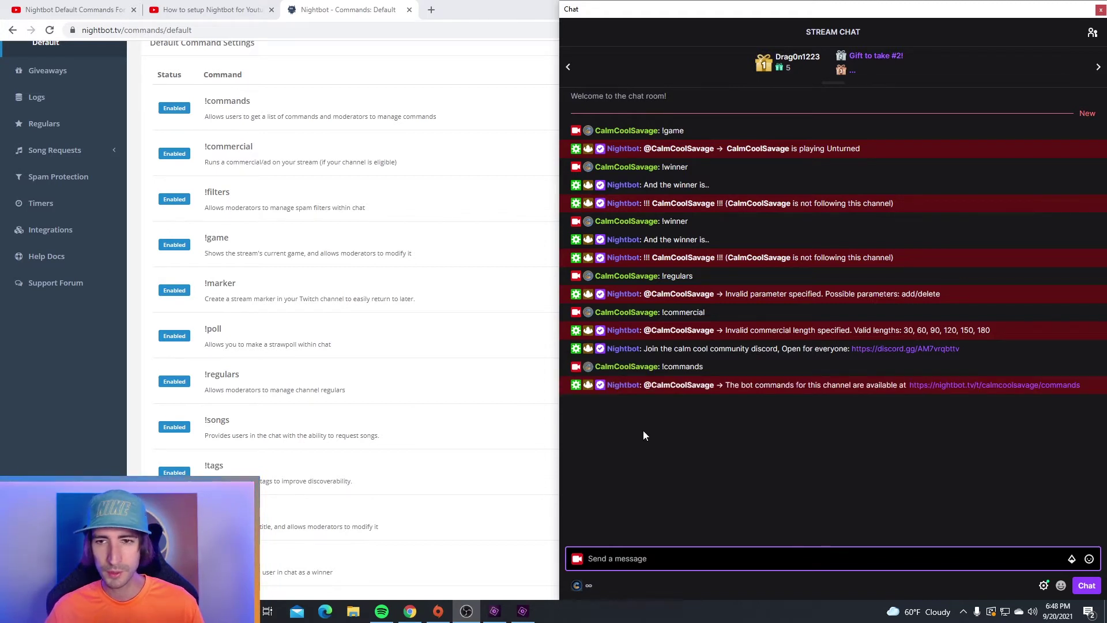
left_click_drag(1082, 387, 912, 395)
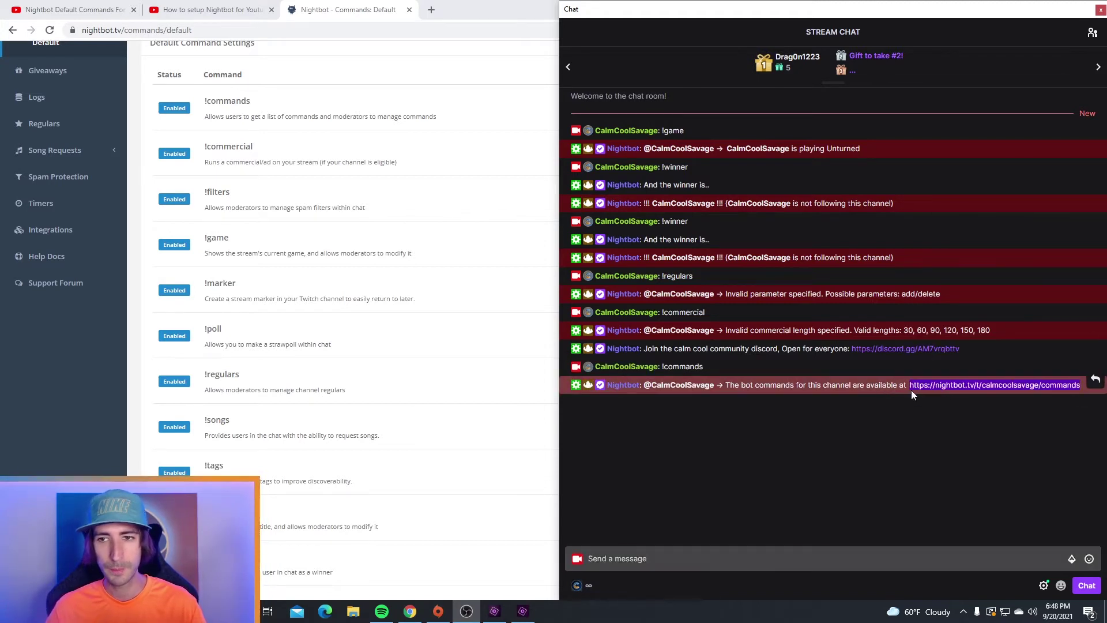
Send !commercial 30 and !filters, highlighting Nightbot's live-channel-only reply, and type !game
left_click(708, 554)
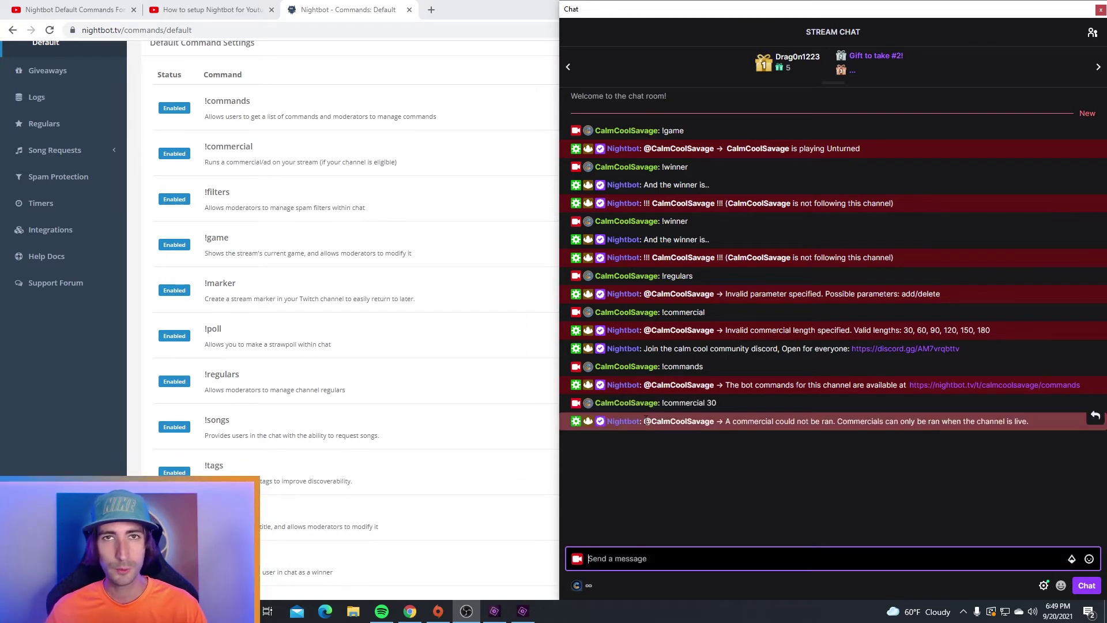
left_click_drag(727, 426, 1028, 424)
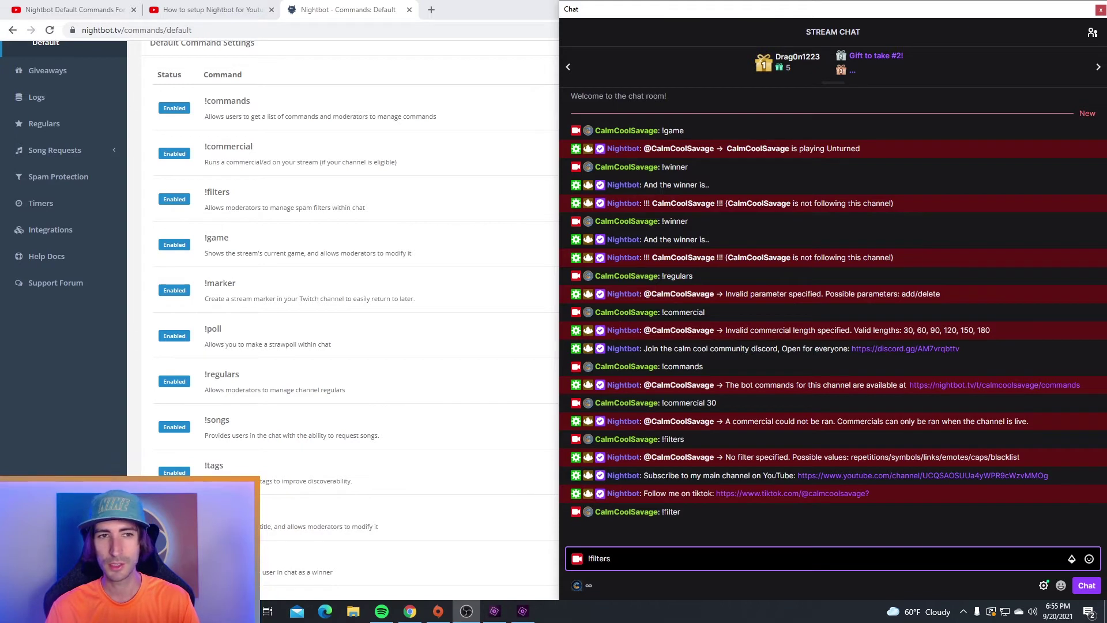
key("Return")
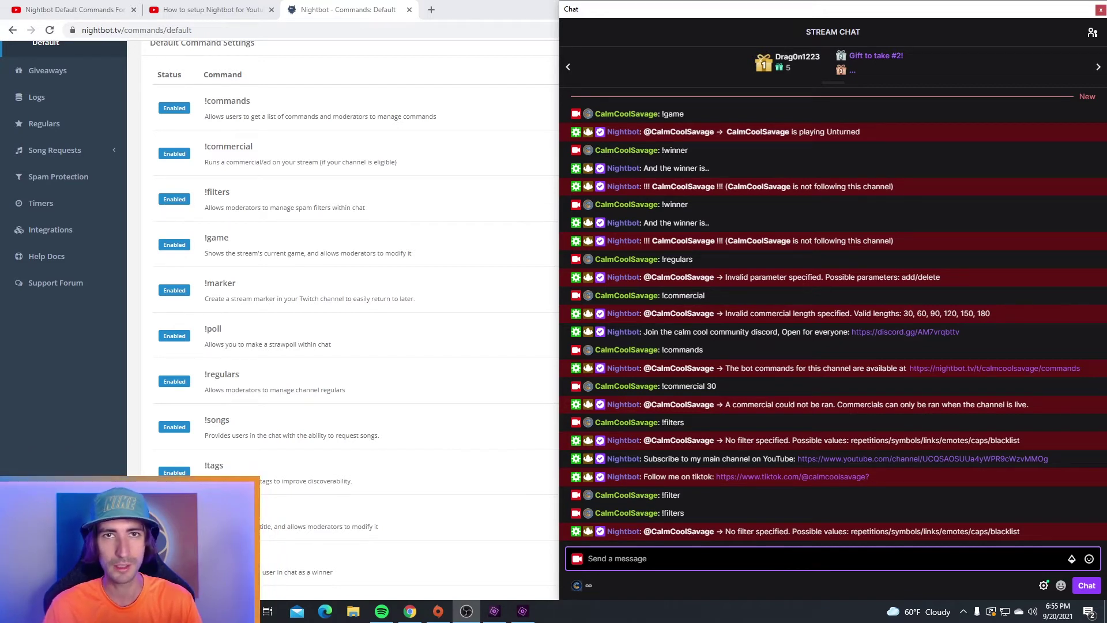
type("!game")
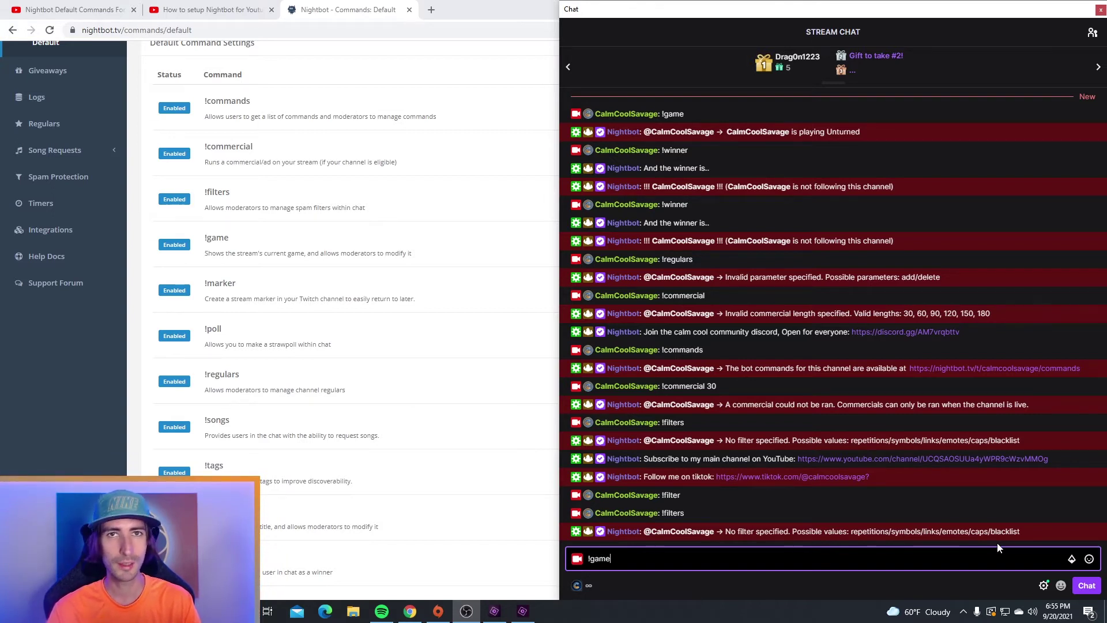
Send !game, getting Nightbot's 'CalmCoolSavage is playing Unturned' reply, then go back to the Nightbot page
key("Return")
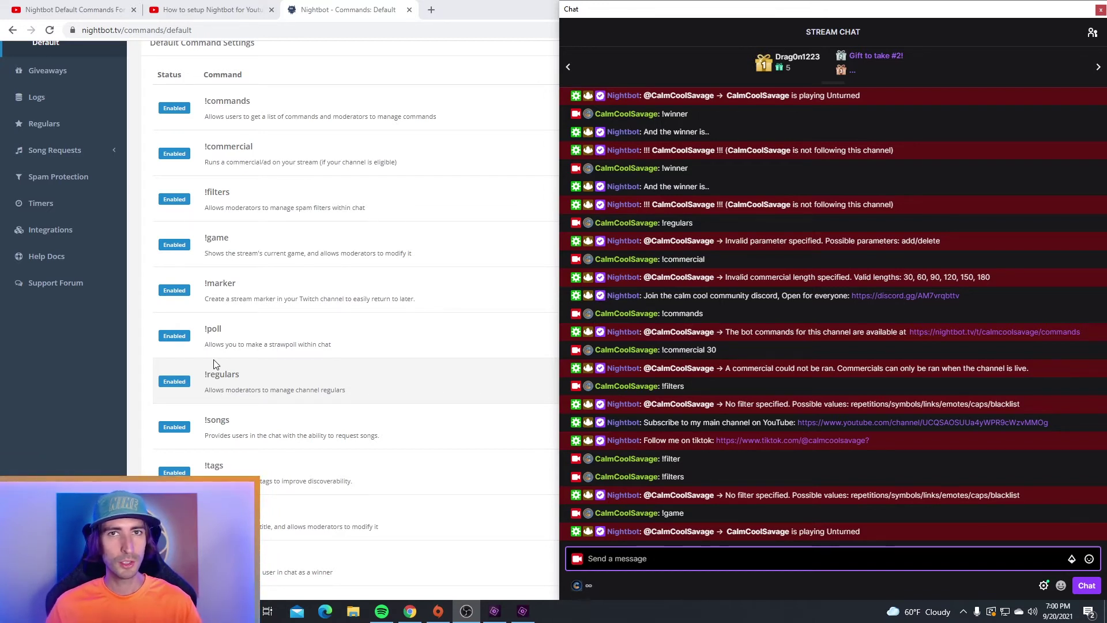
left_click(213, 363)
scroll(214, 363, "up", 2)
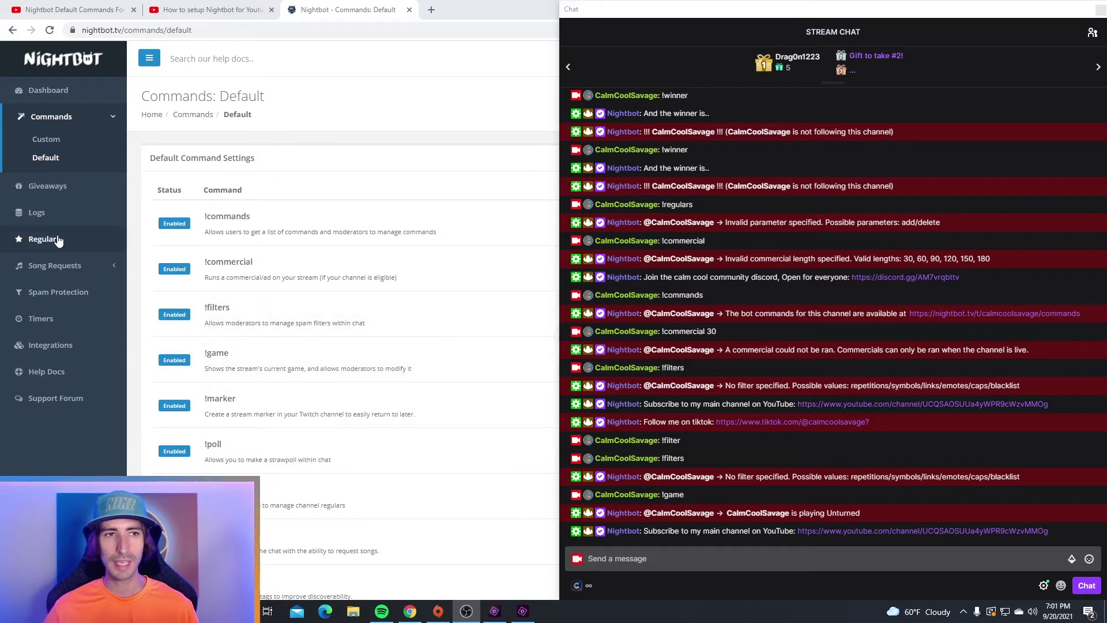
scroll(410, 343, "down", 3)
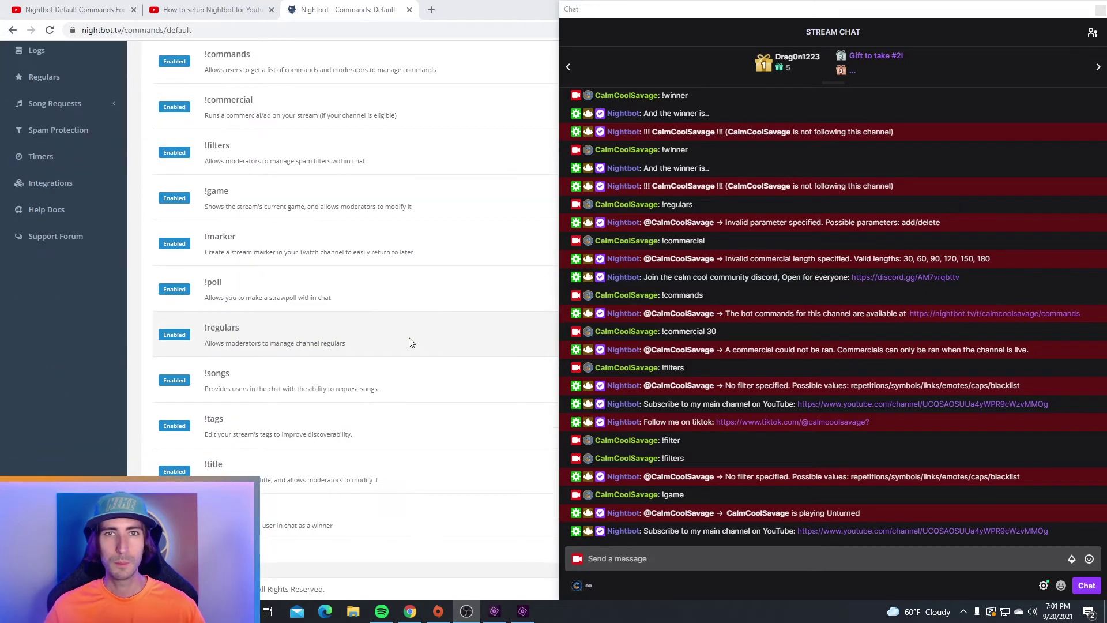